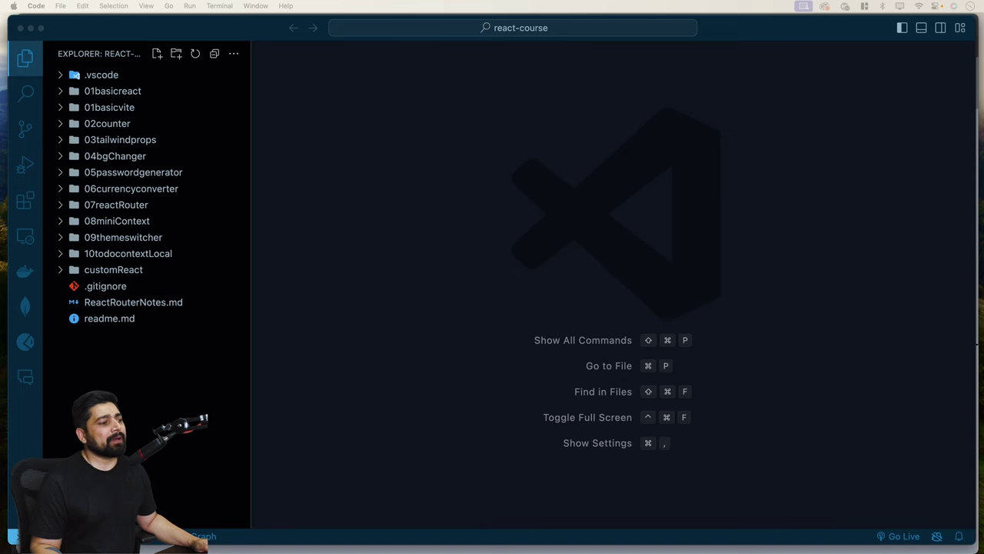
- Switch from VS Code to Chrome showing the blog app's three post cards at localhost:3000
{"action": "key", "text": "super+Tab"}
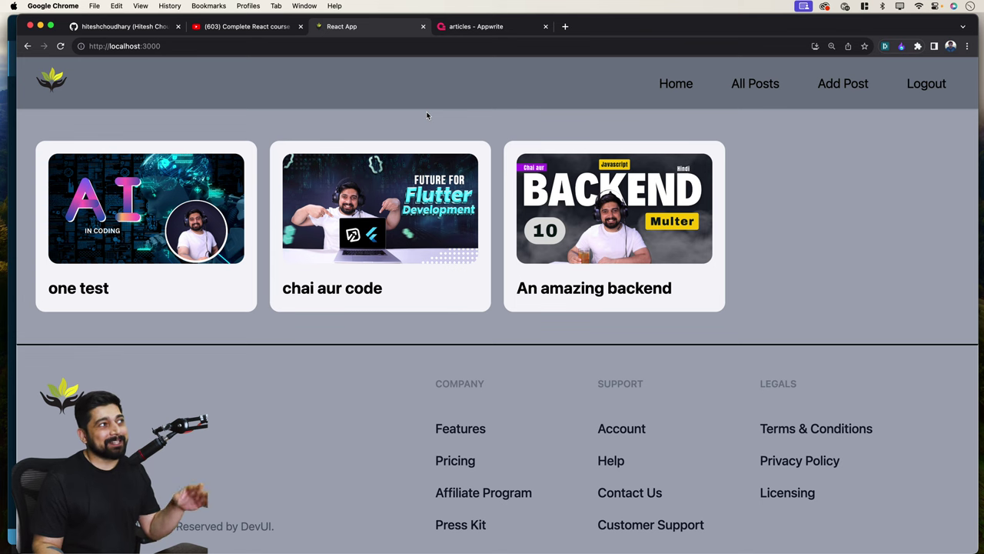
{"action": "left_click", "coordinate": [244, 29]}
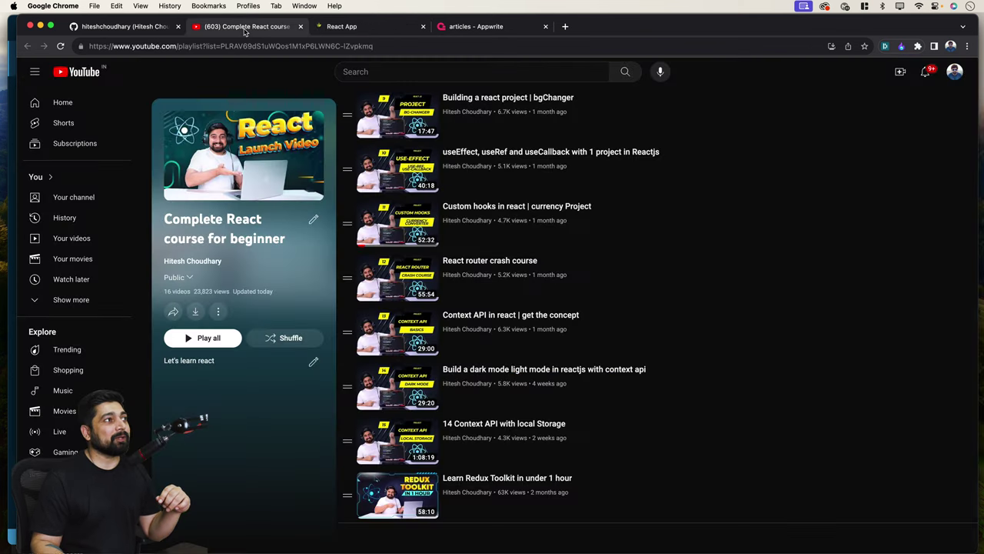
{"action": "scroll", "coordinate": [577, 227], "scroll_direction": "up", "scroll_amount": 6}
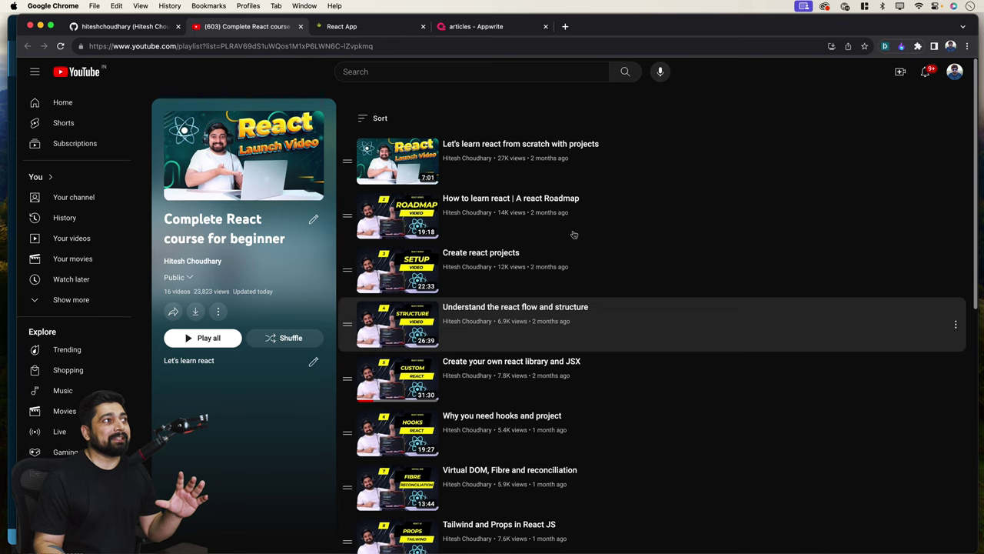
{"action": "scroll", "coordinate": [563, 230], "scroll_direction": "down", "scroll_amount": 5}
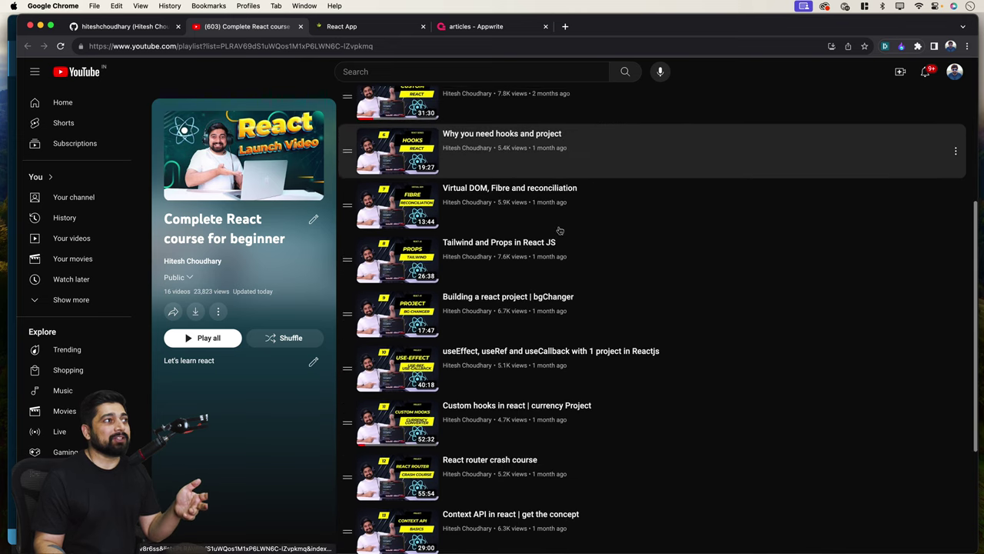
{"action": "scroll", "coordinate": [533, 274], "scroll_direction": "down", "scroll_amount": 1}
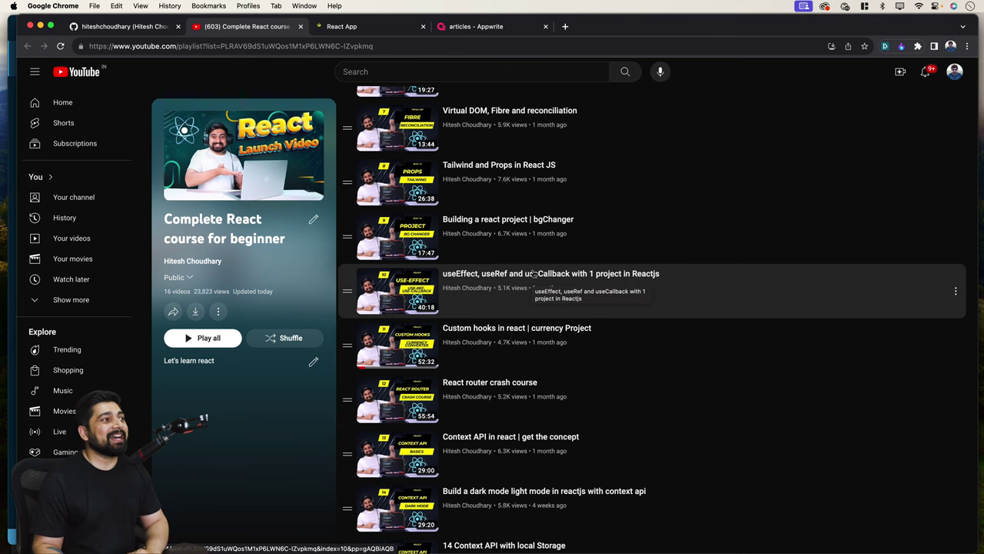
{"action": "scroll", "coordinate": [533, 274], "scroll_direction": "down", "scroll_amount": 2}
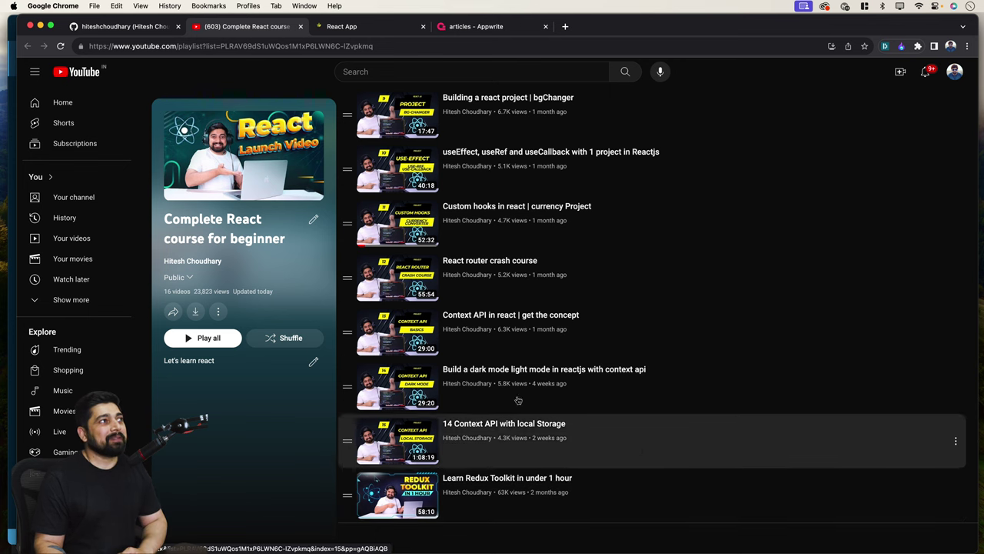
{"action": "left_click", "coordinate": [368, 32]}
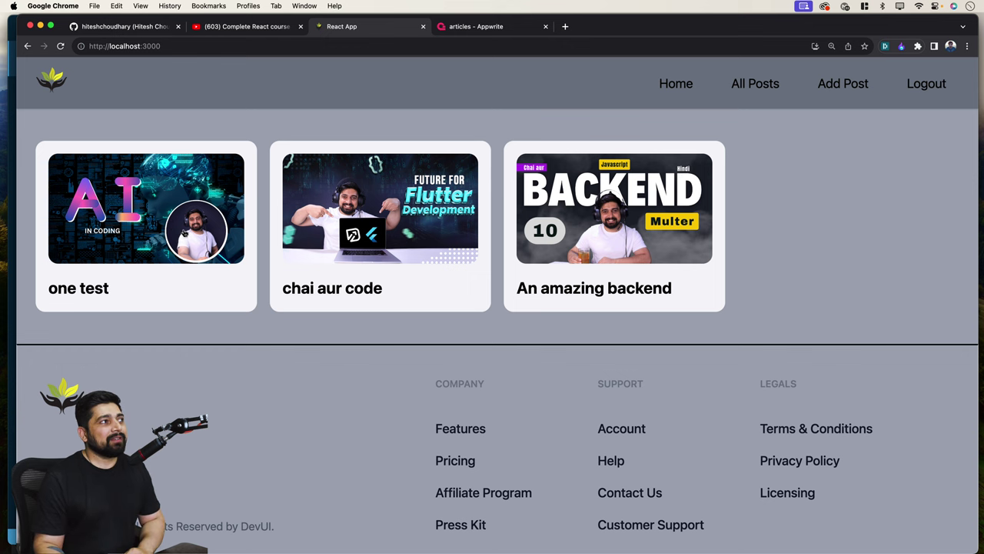
{"action": "left_click", "coordinate": [185, 231]}
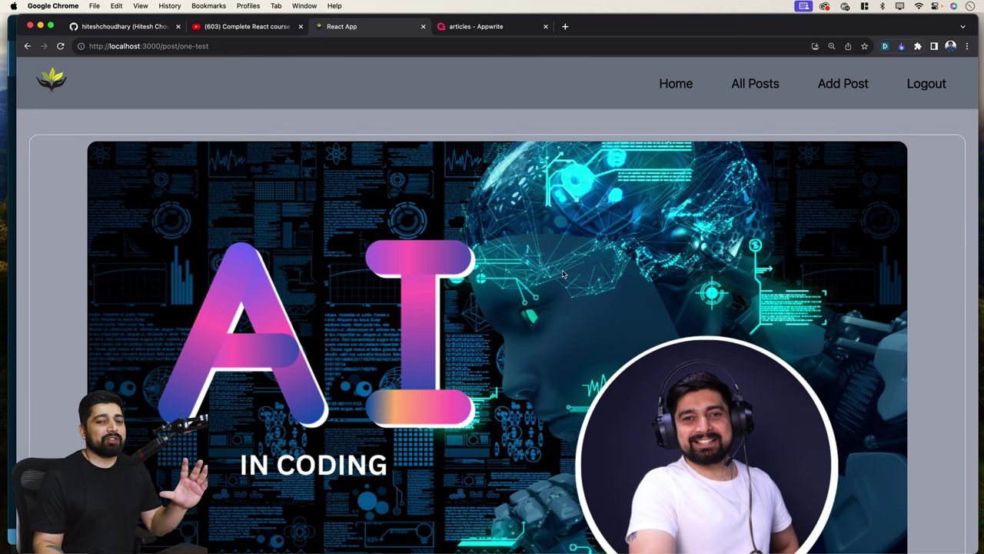
{"action": "scroll", "coordinate": [524, 273], "scroll_direction": "down", "scroll_amount": 2}
{"action": "scroll", "coordinate": [524, 273], "scroll_direction": "down", "scroll_amount": 1}
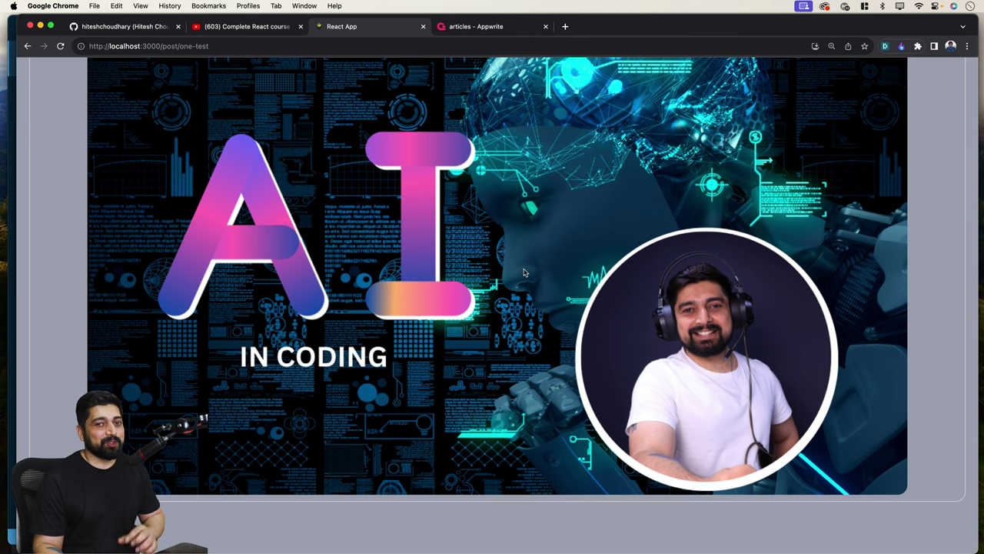
{"action": "scroll", "coordinate": [524, 272], "scroll_direction": "down", "scroll_amount": 6}
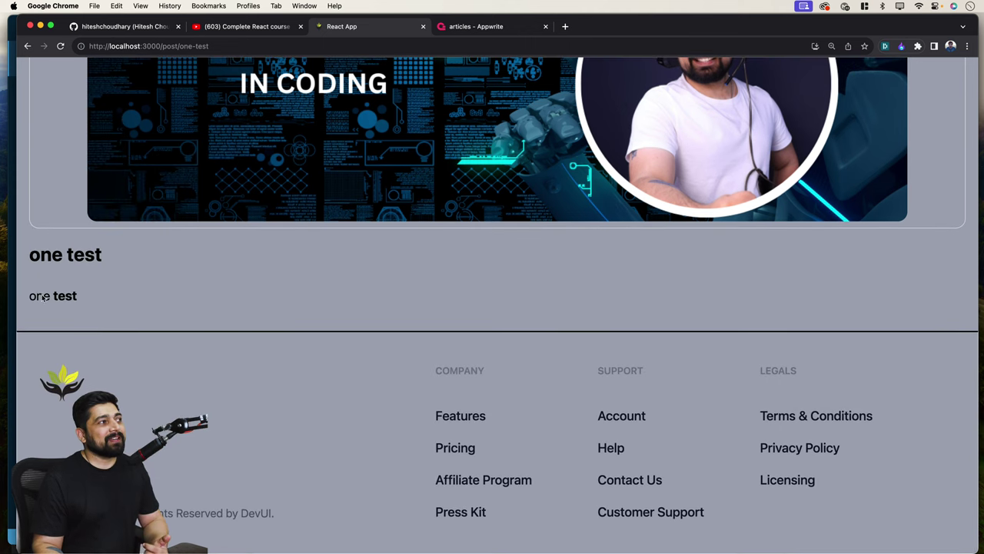
{"action": "left_click_drag", "start_coordinate": [30, 295], "coordinate": [85, 298]}
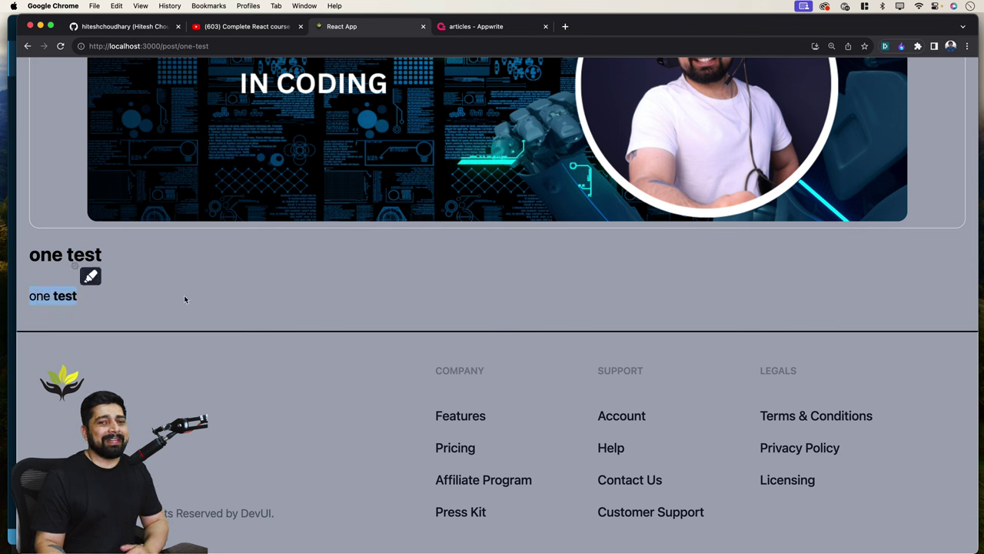
{"action": "left_click", "coordinate": [226, 304]}
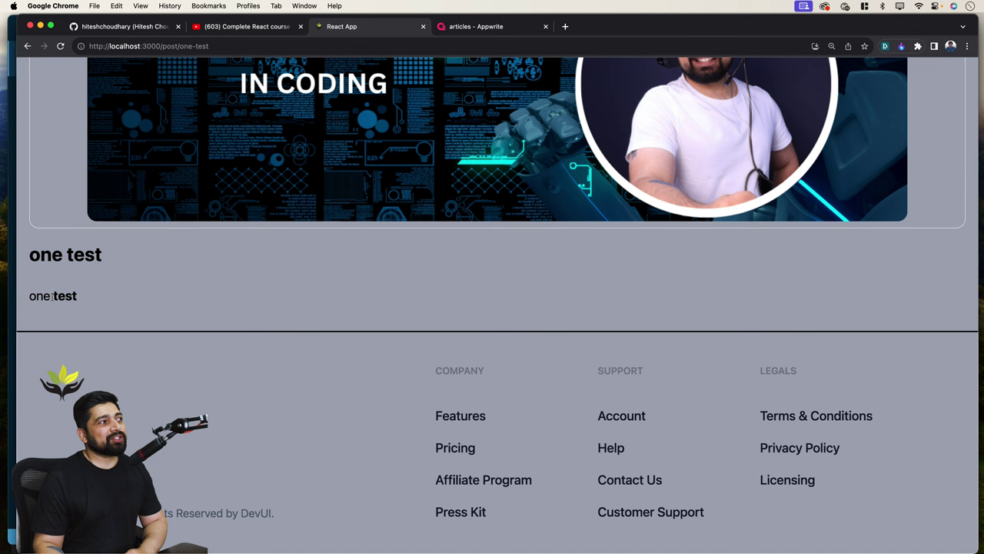
{"action": "left_click_drag", "start_coordinate": [52, 298], "coordinate": [77, 297]}
{"action": "left_click", "coordinate": [204, 308]}
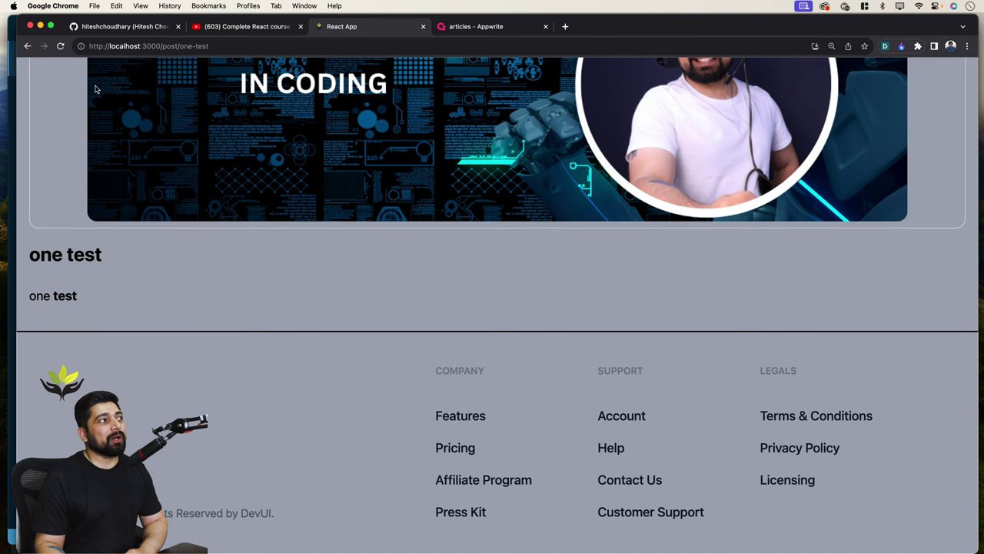
{"action": "scroll", "coordinate": [95, 89], "scroll_direction": "up", "scroll_amount": 1}
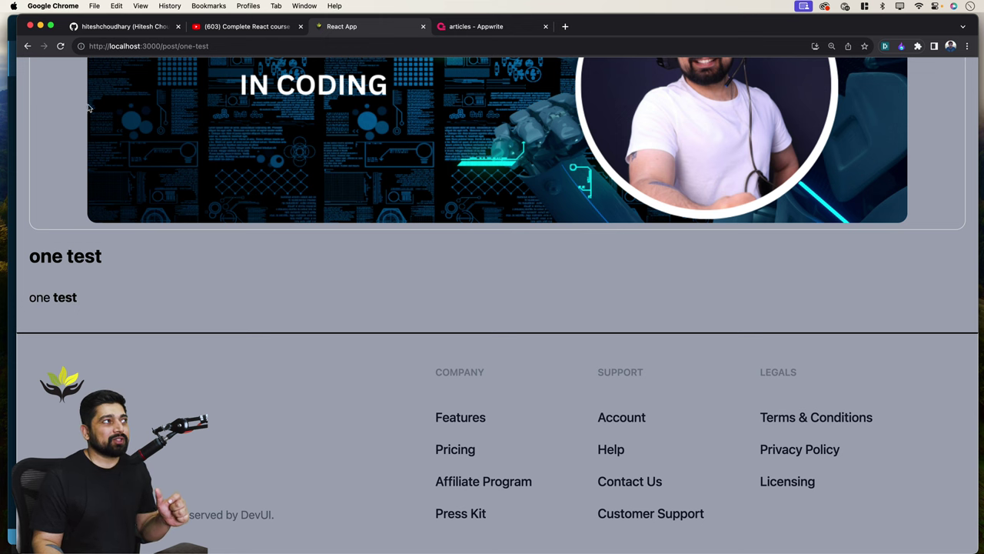
{"action": "left_click", "coordinate": [29, 46]}
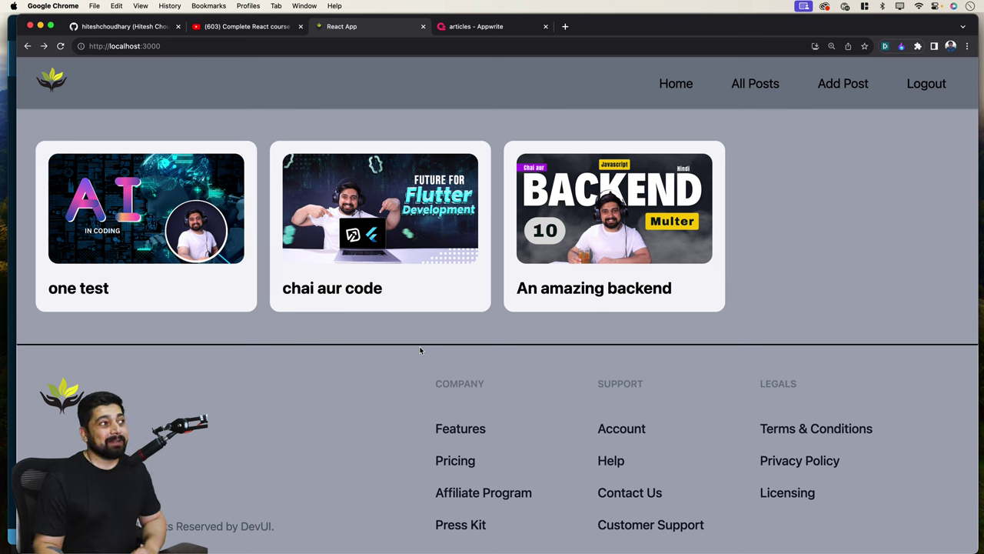
- Open the 'An amazing backend' post and read through its Multer image and content
{"action": "left_click", "coordinate": [624, 292]}
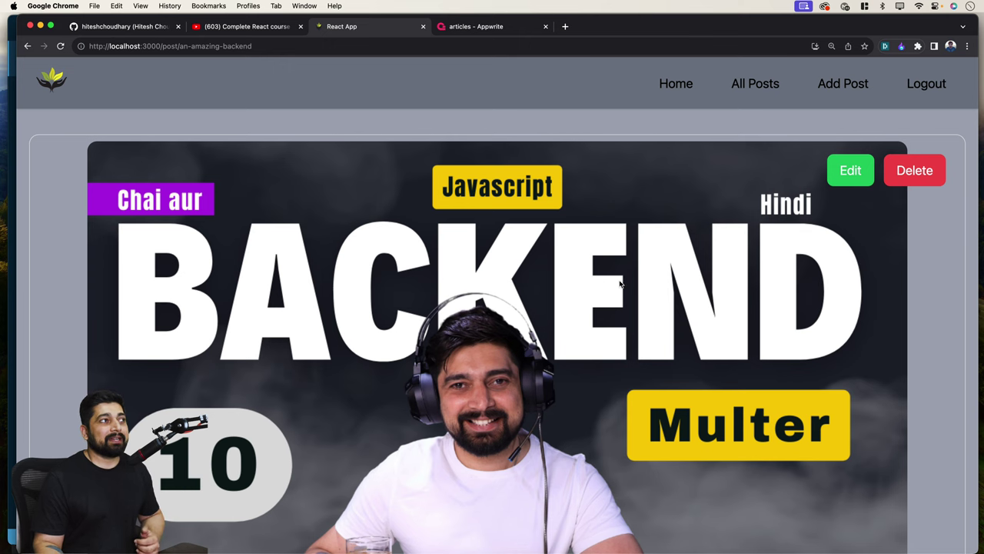
{"action": "scroll", "coordinate": [620, 284], "scroll_direction": "down", "scroll_amount": 10}
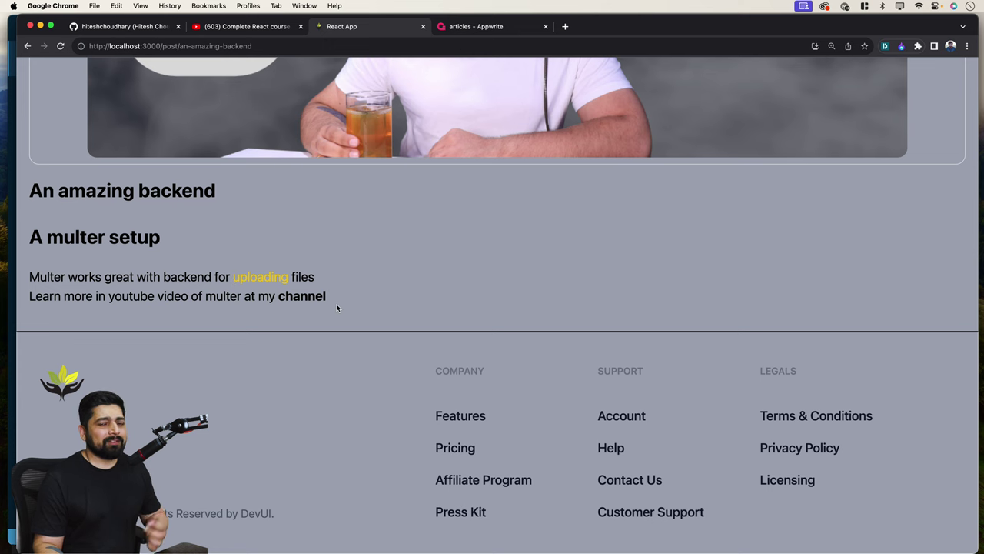
{"action": "scroll", "coordinate": [336, 307], "scroll_direction": "up", "scroll_amount": 10}
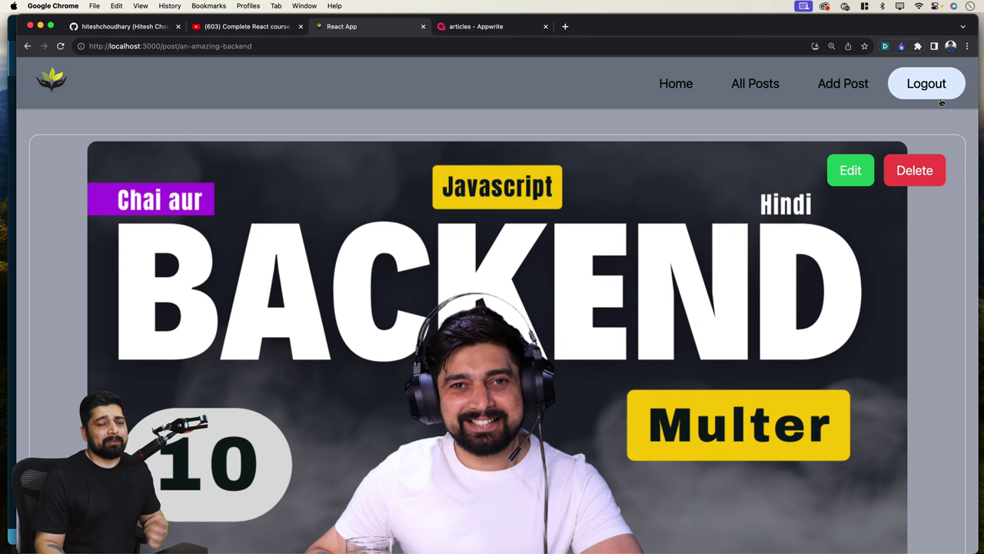
- Open the Add Post form and dismiss the Tiny Cloud domain warning
{"action": "left_click", "coordinate": [851, 91]}
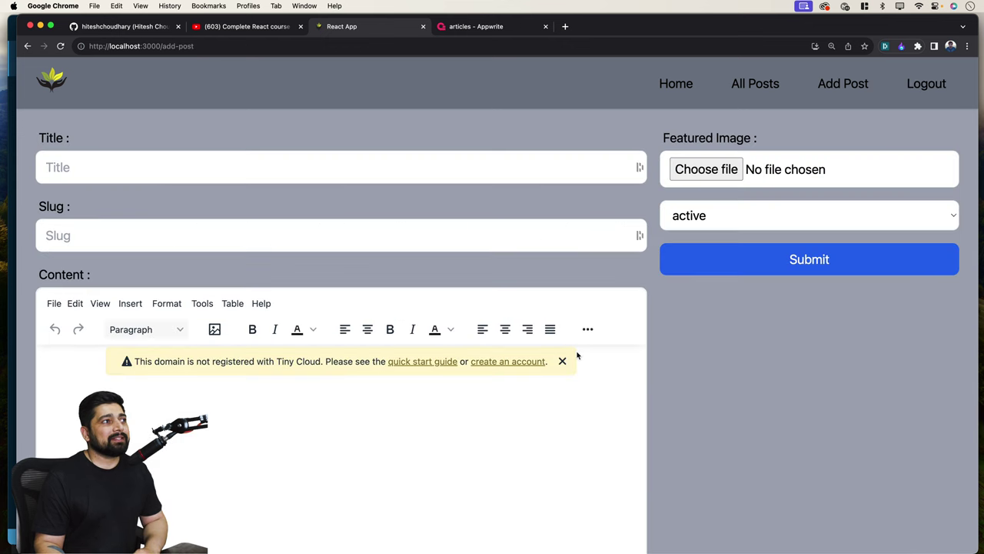
{"action": "left_click", "coordinate": [562, 361]}
{"action": "scroll", "coordinate": [503, 365], "scroll_direction": "down", "scroll_amount": 5}
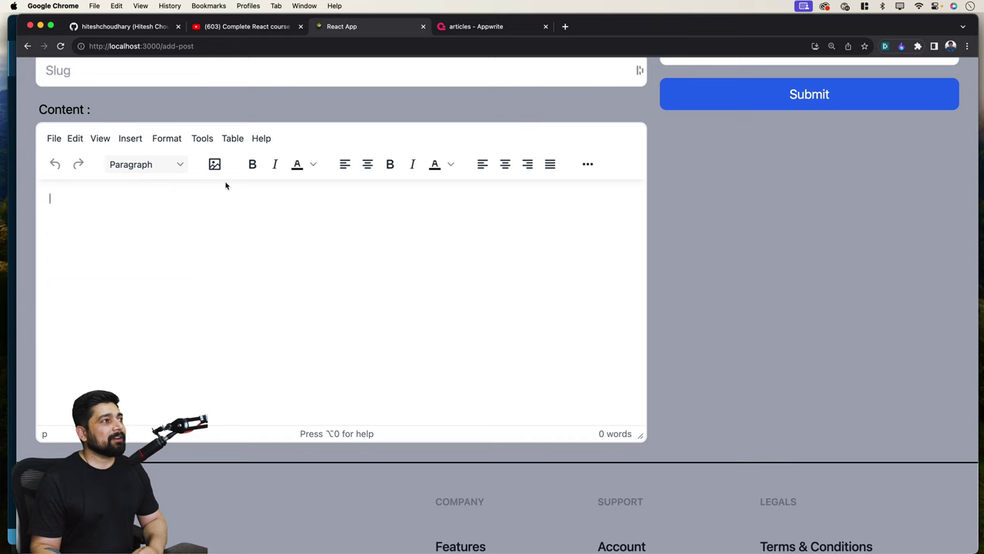
{"action": "scroll", "coordinate": [331, 242], "scroll_direction": "up", "scroll_amount": 5}
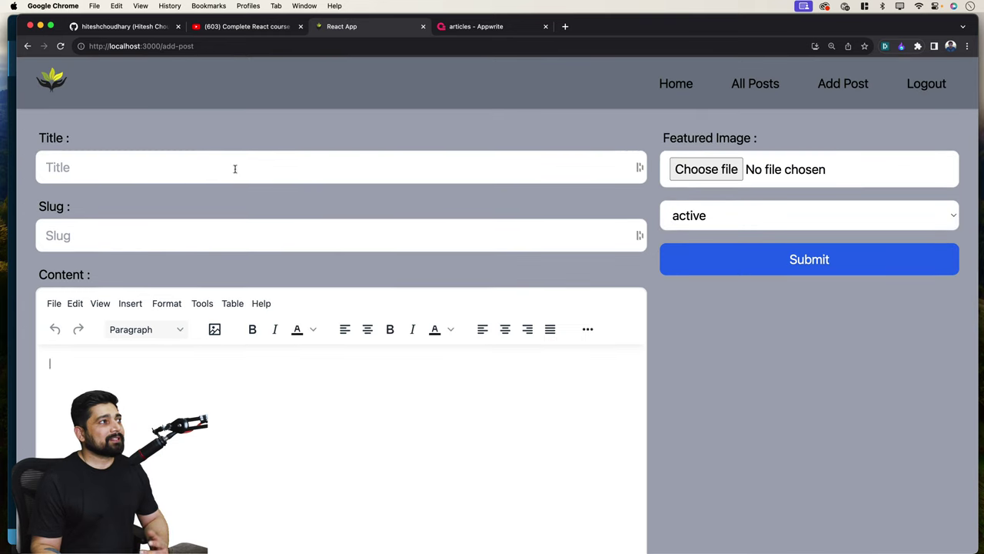
- Enter 'nice slug' as the post title so the slug auto-fills
{"action": "left_click", "coordinate": [235, 168]}
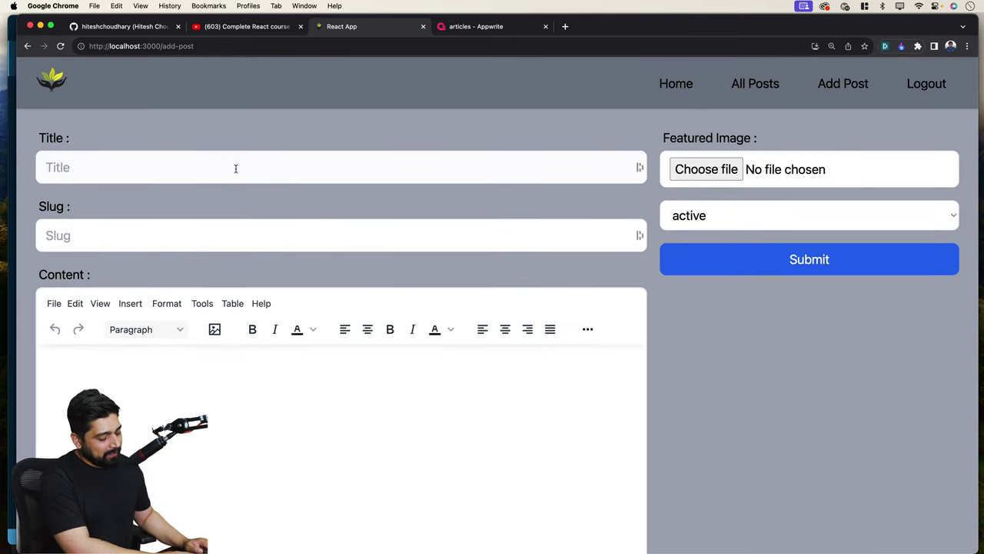
{"action": "type", "text": "nice so"}
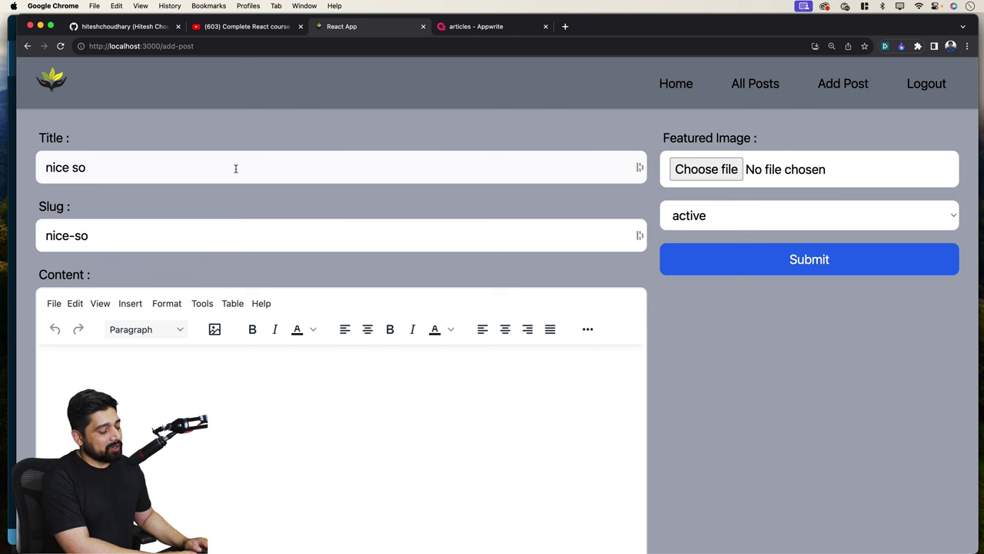
{"action": "key", "text": "BackSpace"}
{"action": "type", "text": "u"}
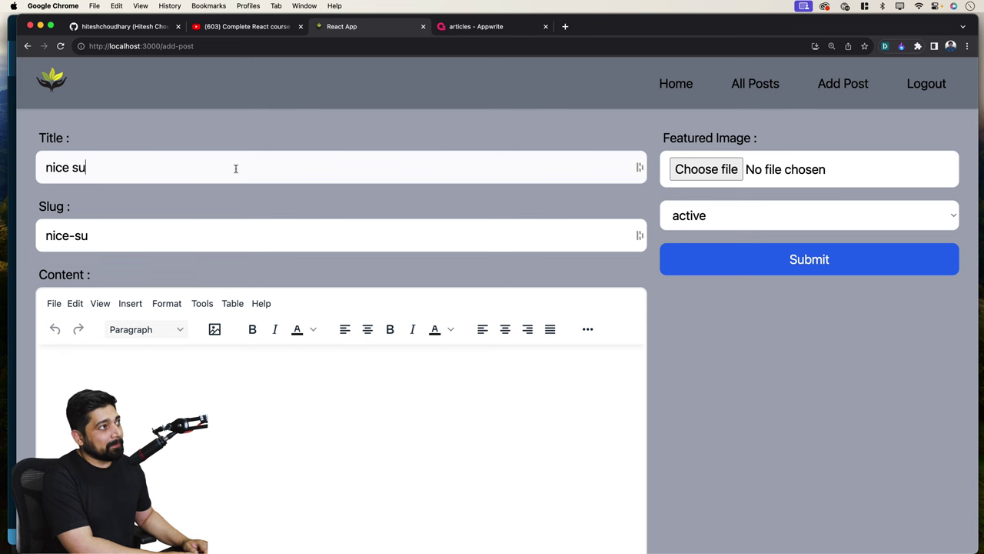
{"action": "key", "text": "BackSpace"}
{"action": "type", "text": "lu"}
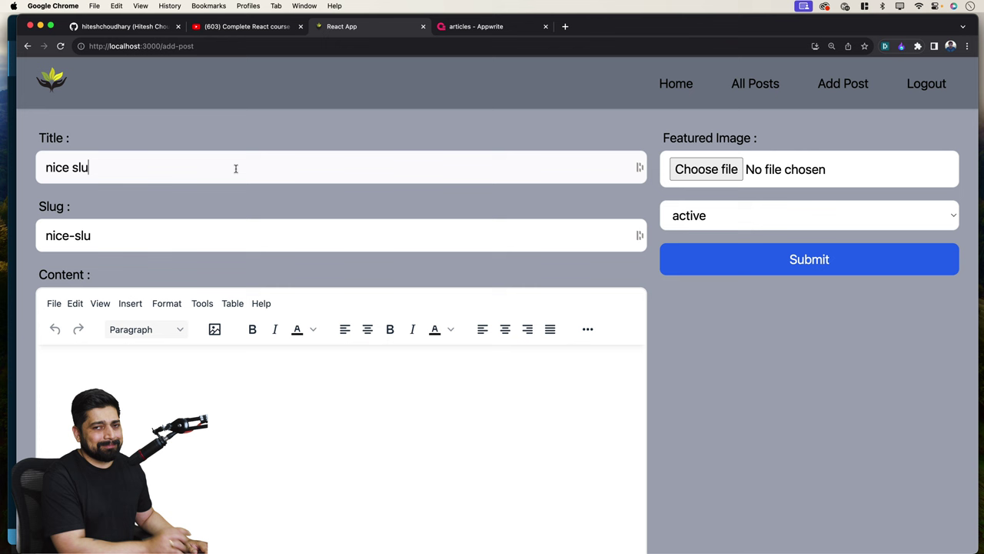
{"action": "type", "text": "g"}
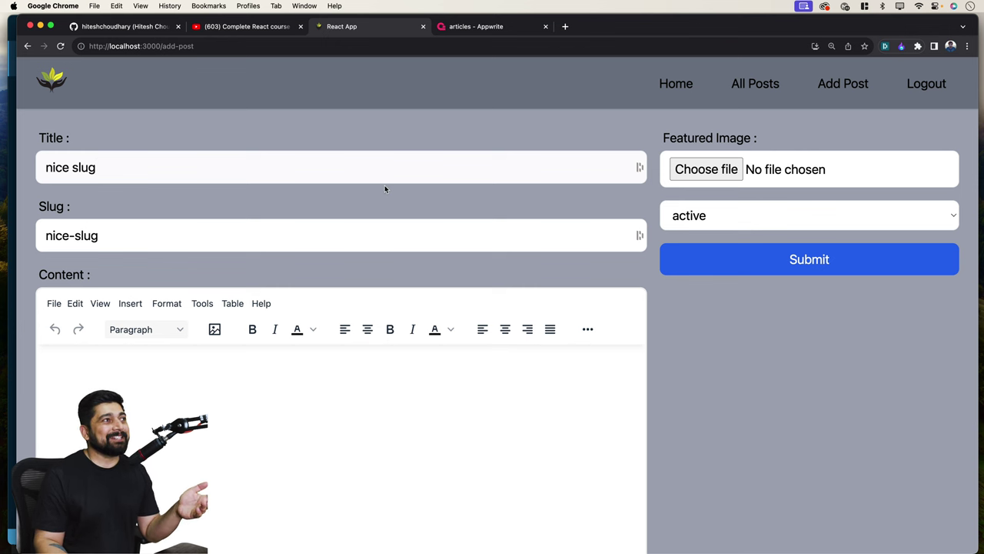
- Switch to the Appwrite tab and look over the articles collection
{"action": "left_click", "coordinate": [492, 29]}
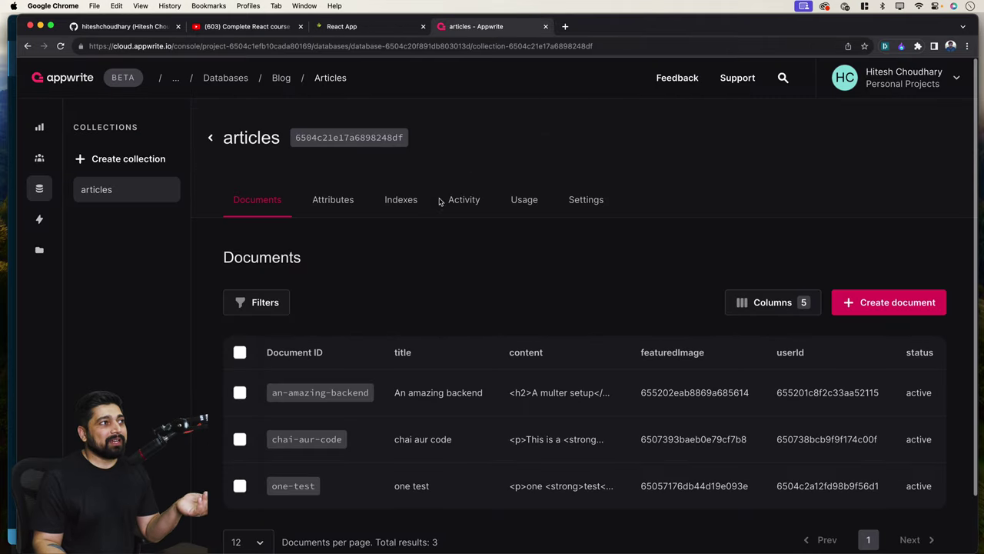
{"action": "scroll", "coordinate": [377, 246], "scroll_direction": "down", "scroll_amount": 2}
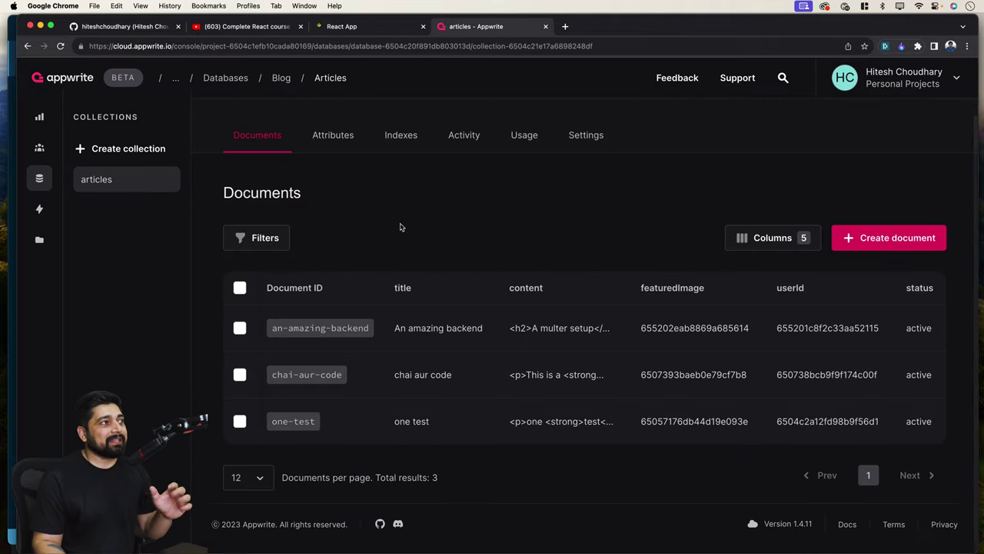
{"action": "scroll", "coordinate": [400, 227], "scroll_direction": "up", "scroll_amount": 2}
- Go up through the Blog database and Personal Projects to the rblog project overview
{"action": "left_click", "coordinate": [290, 79]}
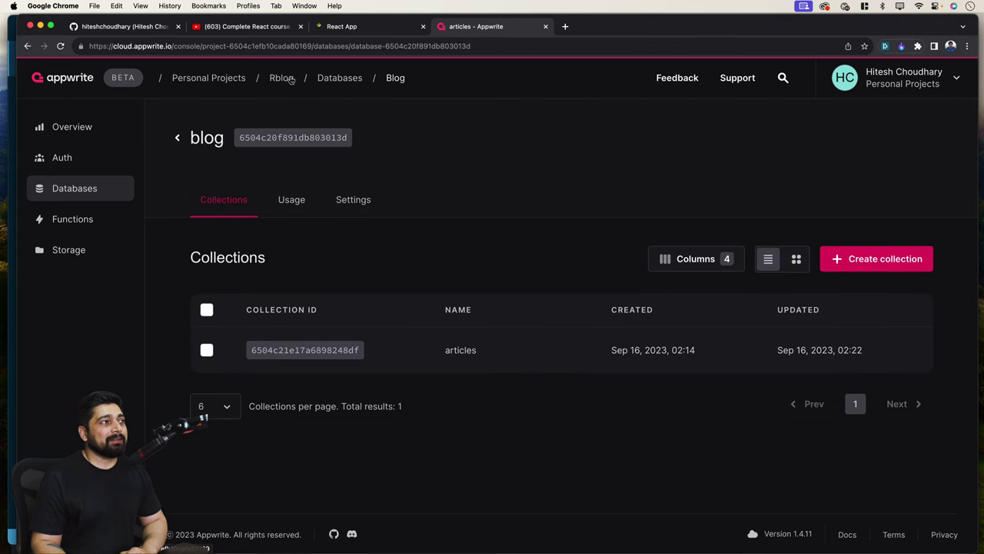
{"action": "left_click", "coordinate": [232, 80]}
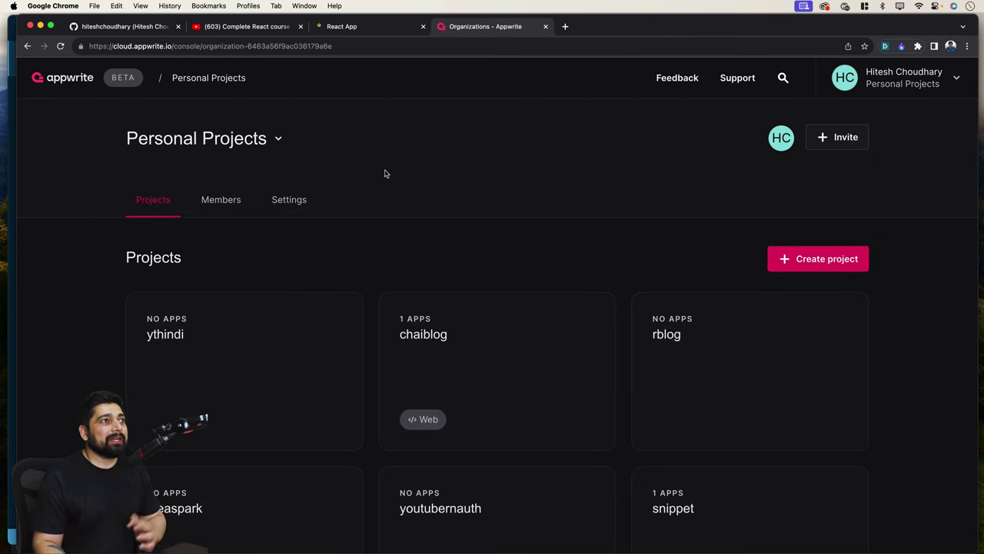
{"action": "scroll", "coordinate": [476, 189], "scroll_direction": "down", "scroll_amount": 1}
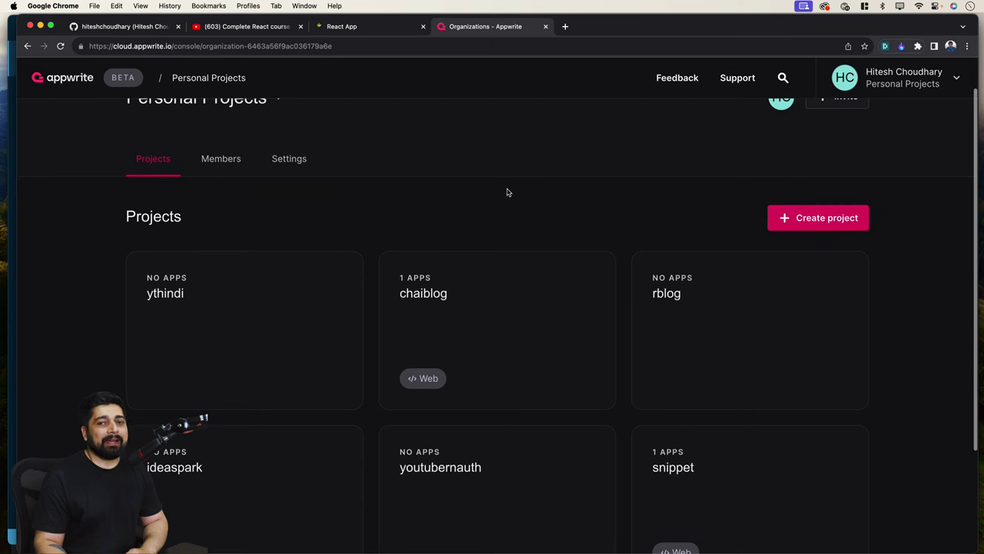
{"action": "scroll", "coordinate": [511, 195], "scroll_direction": "up", "scroll_amount": 1}
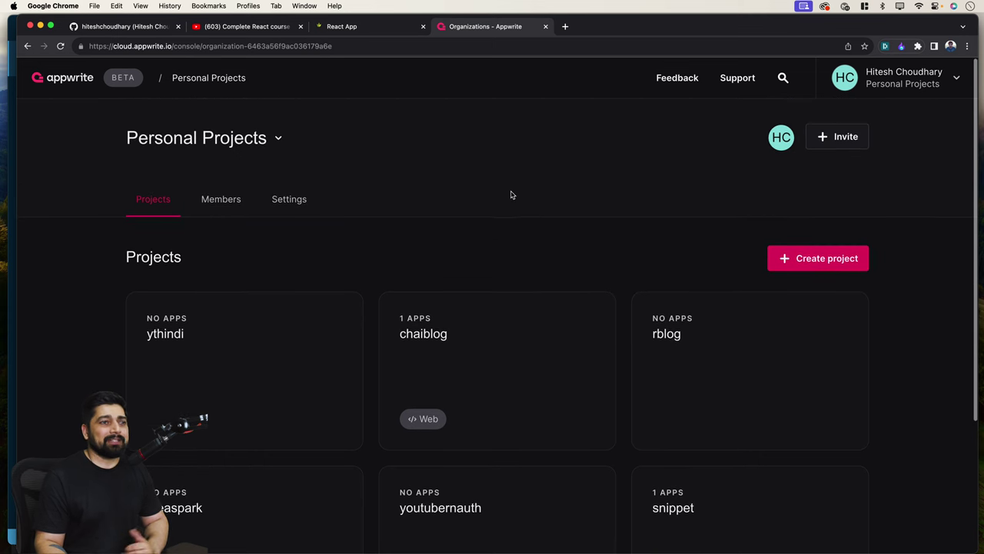
{"action": "left_click", "coordinate": [723, 375]}
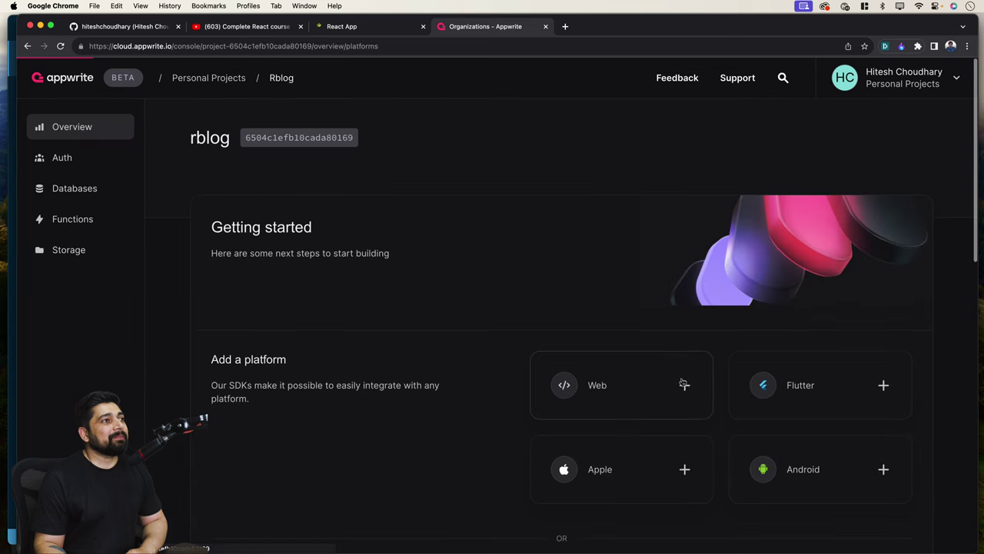
- Review the rblog project's authenticated users under Auth
{"action": "left_click", "coordinate": [67, 158]}
{"action": "scroll", "coordinate": [401, 266], "scroll_direction": "down", "scroll_amount": 2}
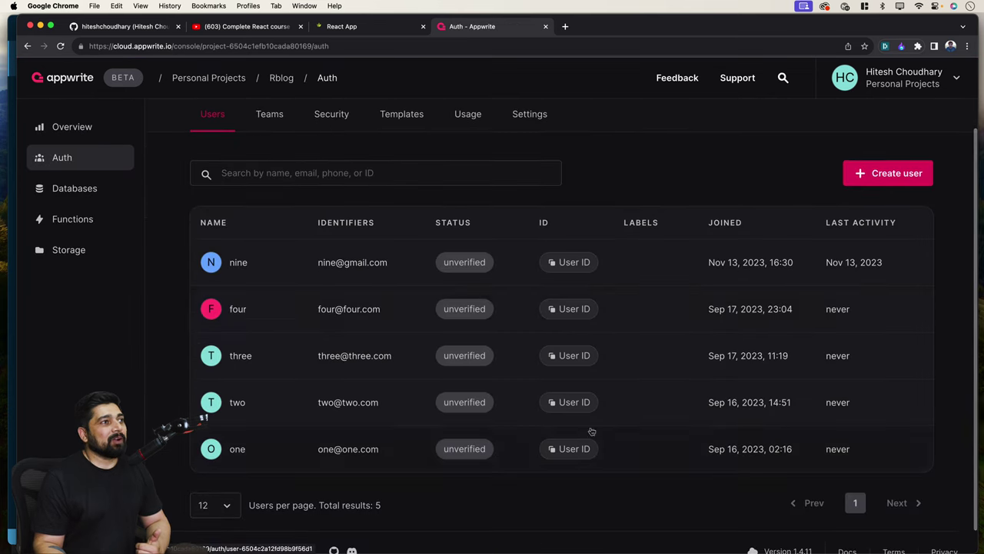
{"action": "scroll", "coordinate": [386, 403], "scroll_direction": "up", "scroll_amount": 2}
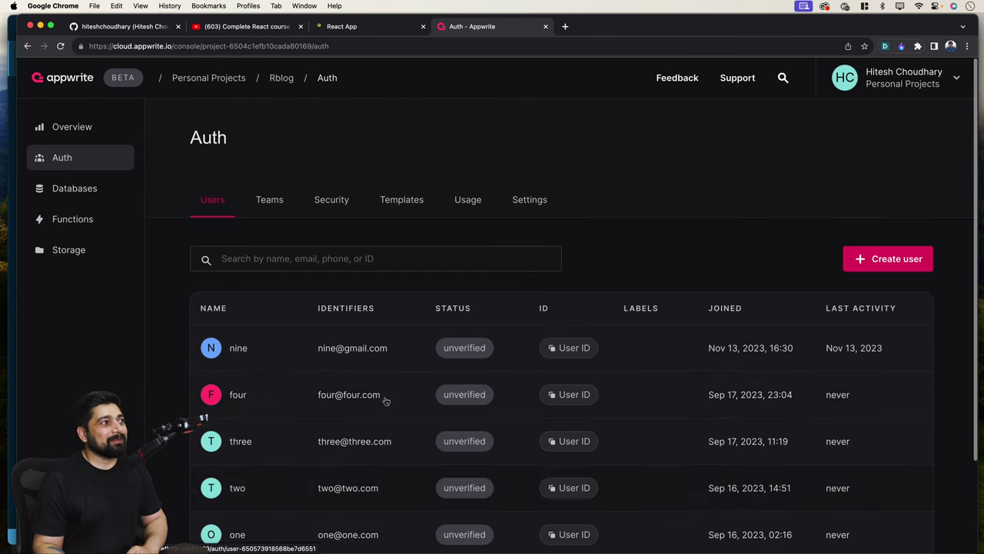
{"action": "scroll", "coordinate": [347, 246], "scroll_direction": "down", "scroll_amount": 1}
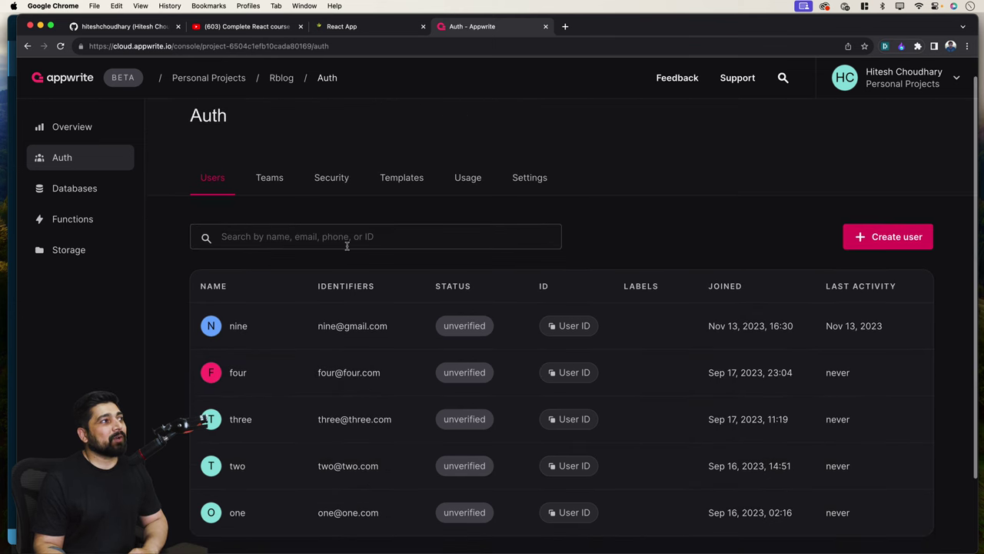
- Check the Auth settings' enabled methods and OAuth2 providers, then show the Databases list
{"action": "left_click", "coordinate": [529, 179]}
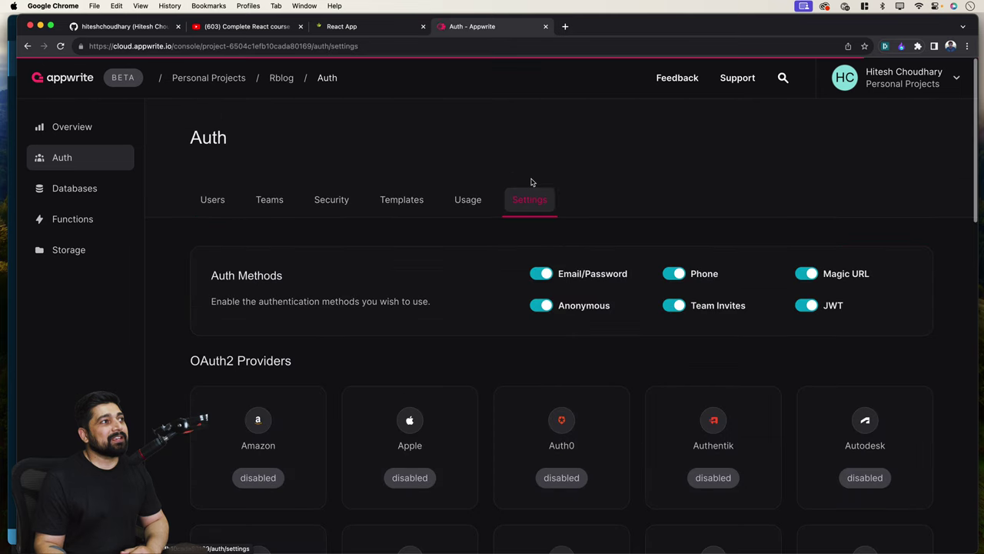
{"action": "scroll", "coordinate": [412, 286], "scroll_direction": "down", "scroll_amount": 5}
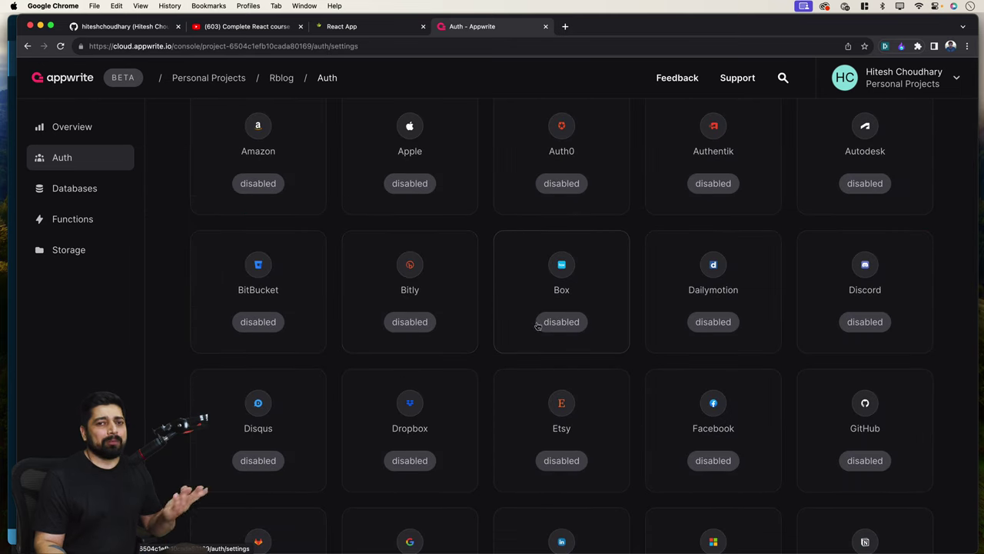
{"action": "scroll", "coordinate": [521, 321], "scroll_direction": "down", "scroll_amount": 5}
{"action": "scroll", "coordinate": [521, 321], "scroll_direction": "down", "scroll_amount": 1}
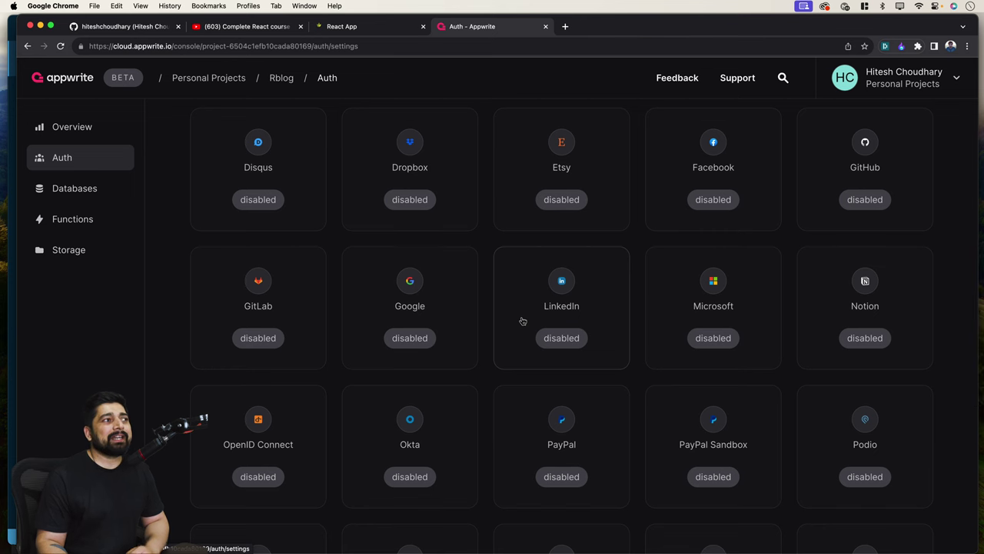
{"action": "scroll", "coordinate": [521, 321], "scroll_direction": "down", "scroll_amount": 10}
{"action": "scroll", "coordinate": [522, 321], "scroll_direction": "up", "scroll_amount": 15}
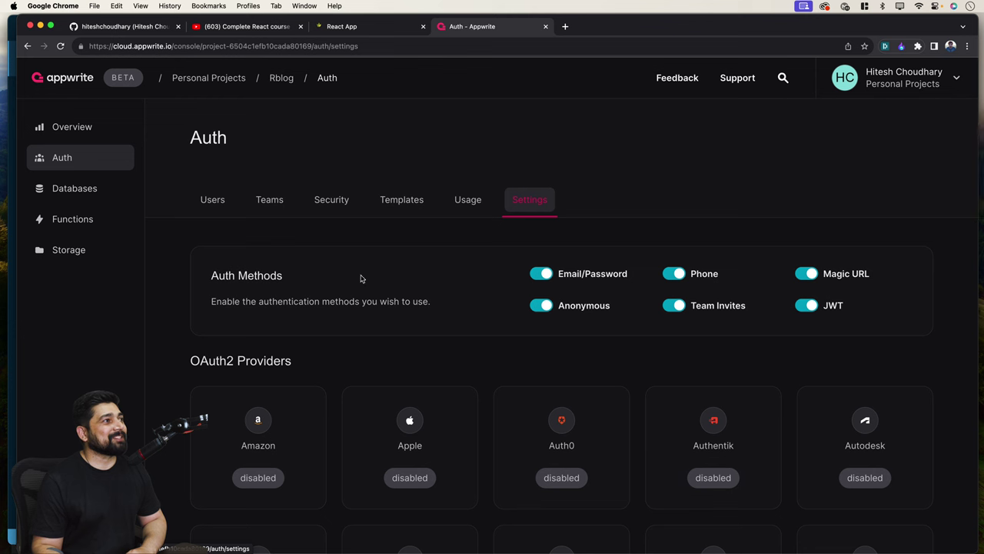
{"action": "left_click", "coordinate": [93, 183]}
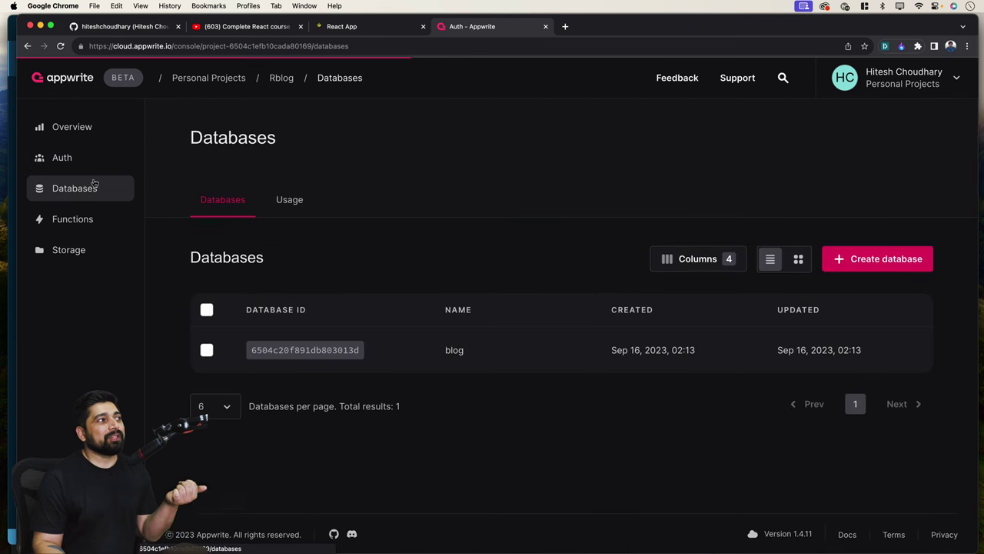
- Show the Storage page listing the rblog project's single 'images' bucket
{"action": "left_click", "coordinate": [83, 254]}
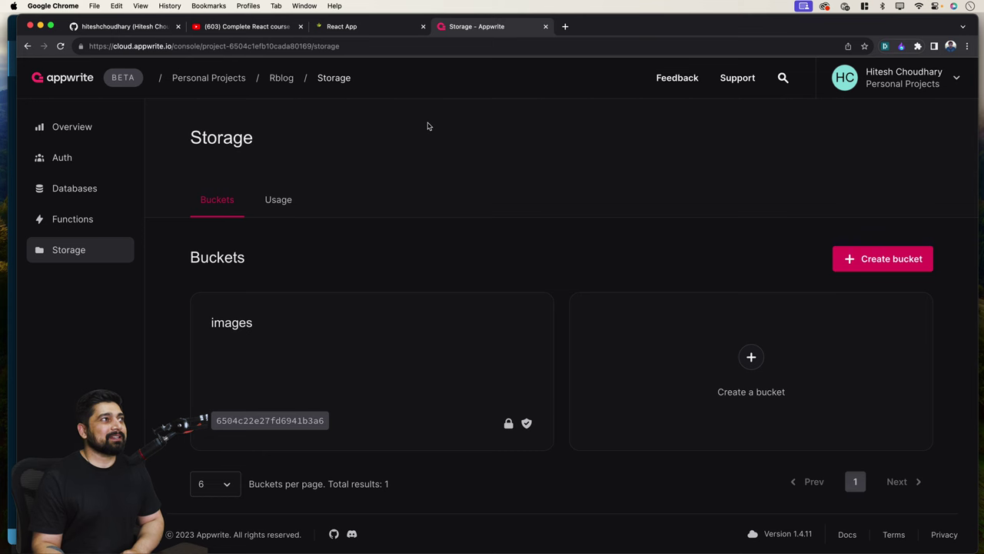
- Return to the React App tab and go to the Home page with its three posts
{"action": "left_click", "coordinate": [373, 29]}
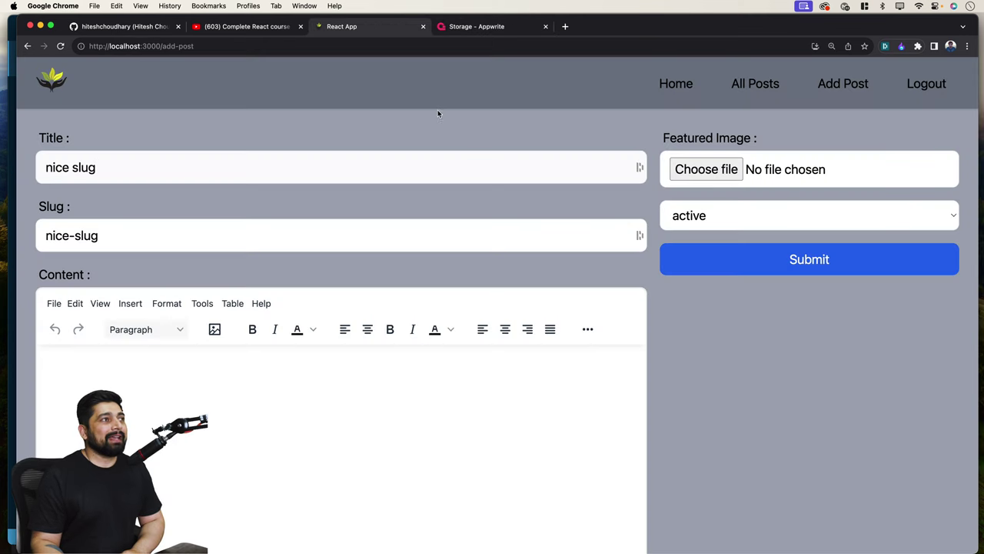
{"action": "left_click", "coordinate": [673, 86]}
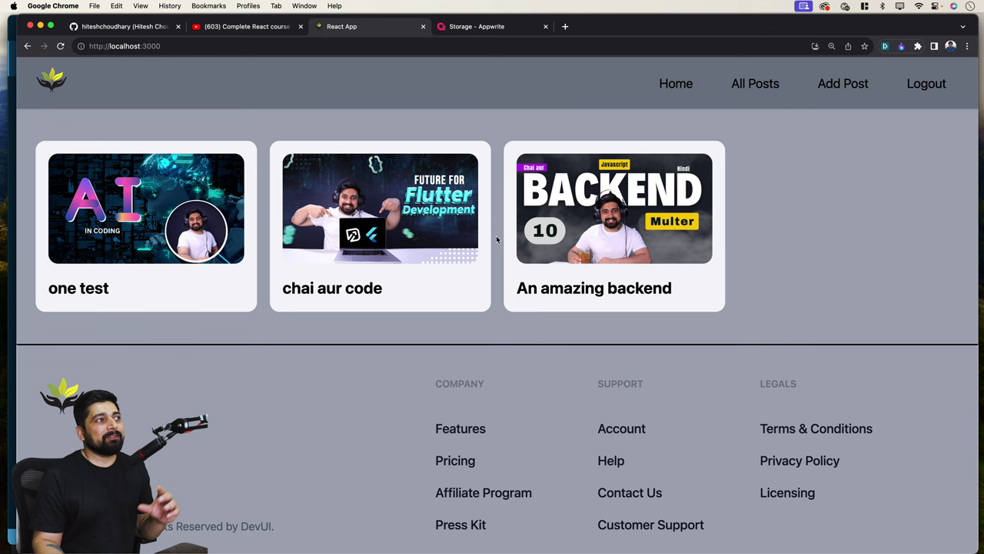